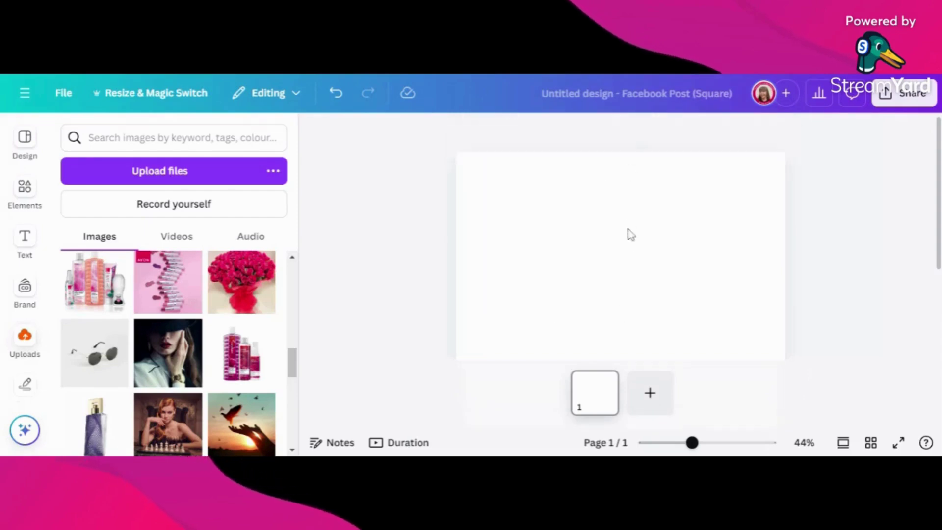
Place the pink AVON lipstick photo from Uploads so it fills the square page.
scroll(625, 243, "down", 2)
mouse_move(156, 284)
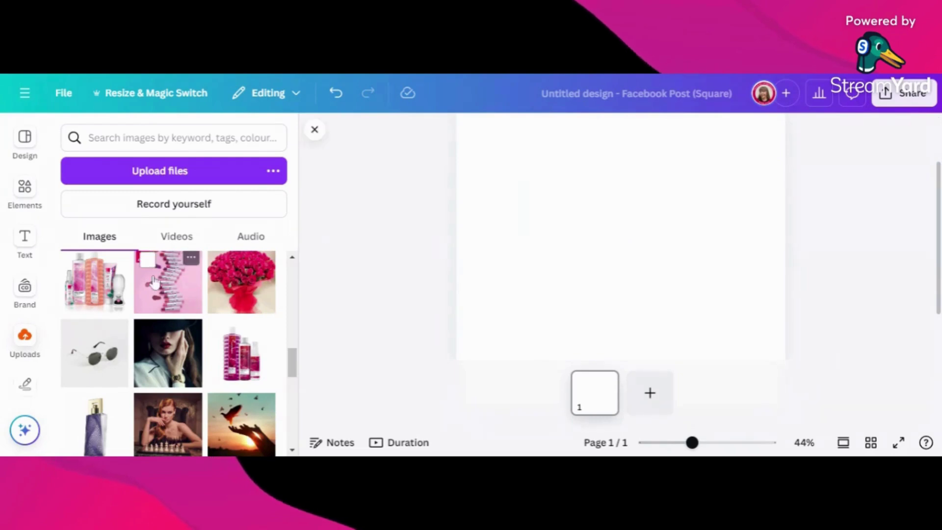
left_click(159, 283)
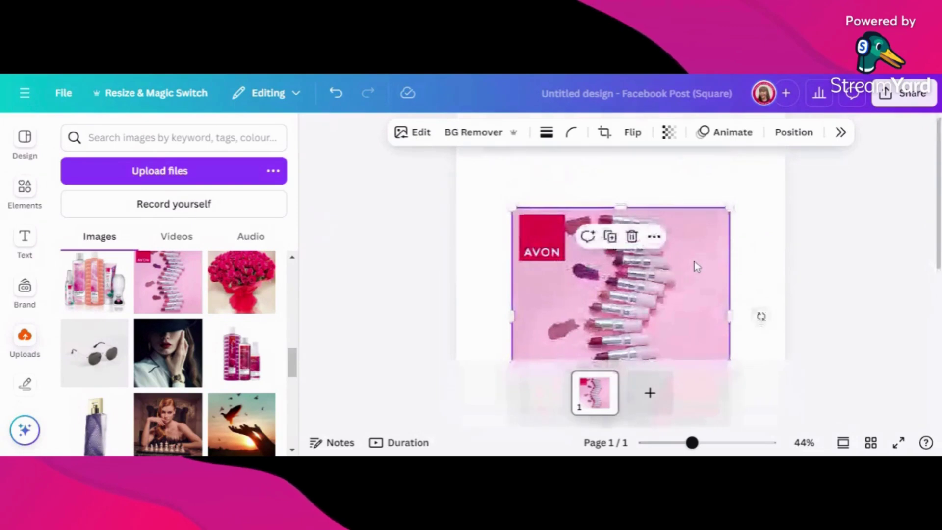
Open the photo's image editing options with the Magic Studio tools.
scroll(688, 272, "down", 1)
scroll(688, 273, "down", 1)
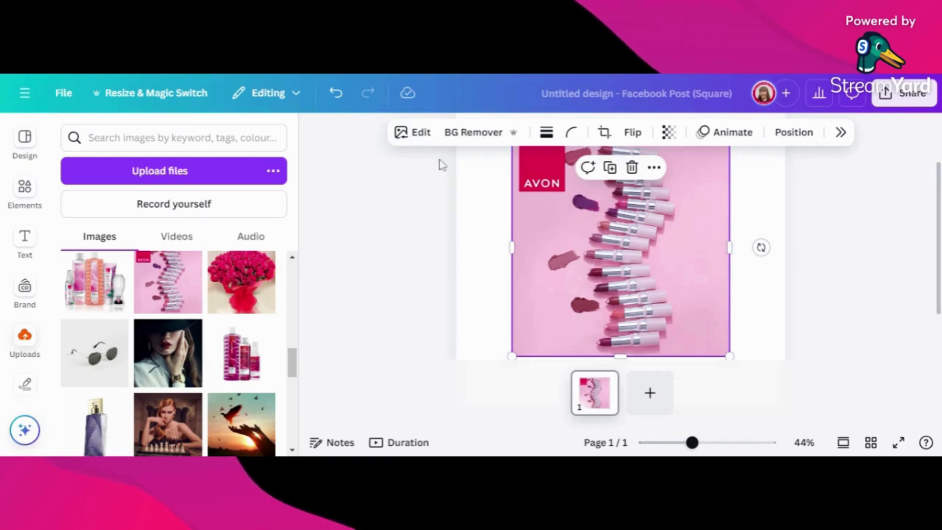
left_click(416, 133)
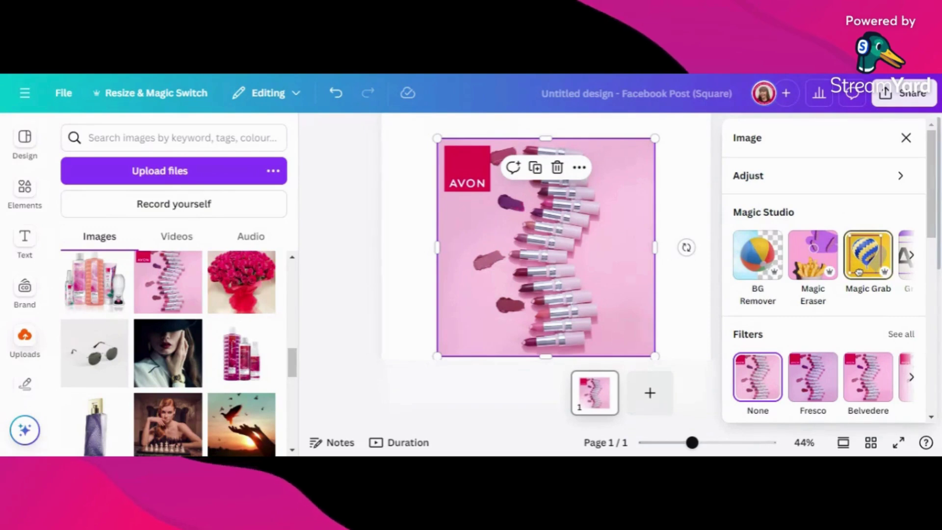
Start Magic Grab on the lipstick photo in Click selection mode.
left_click(871, 261)
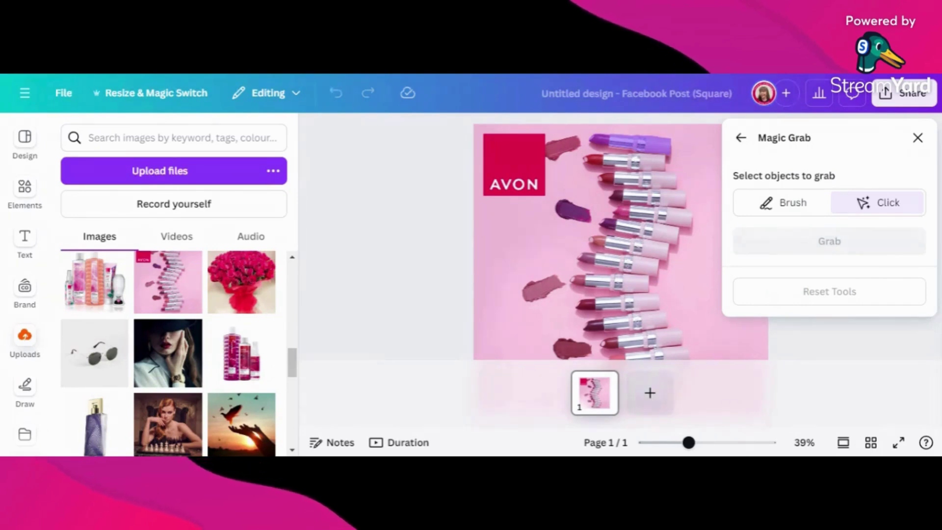
Mark the upper lipsticks in the diagonal row for Magic Grab.
left_click(648, 145)
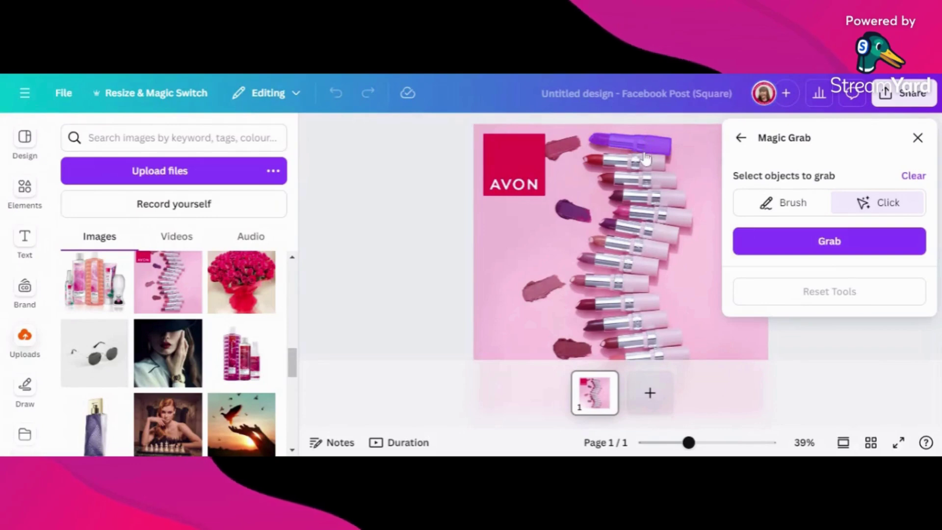
left_click(620, 168)
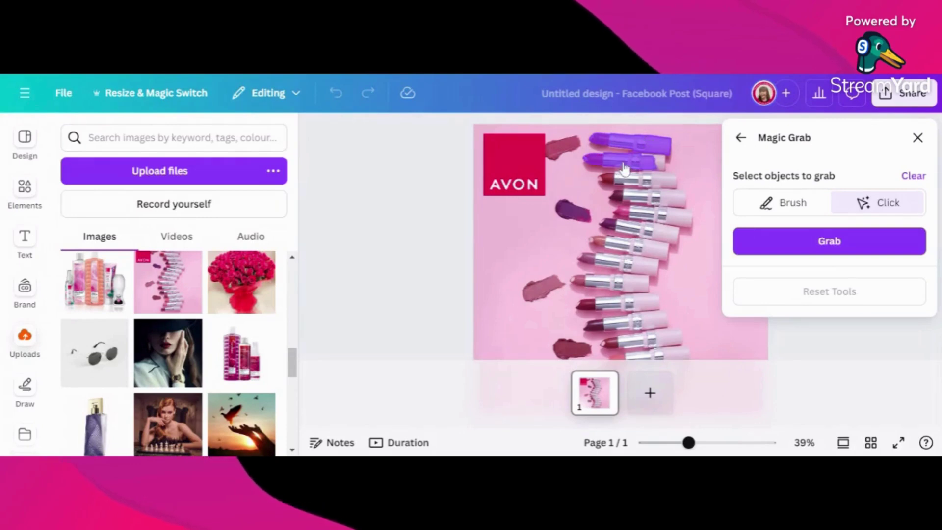
left_click(829, 241)
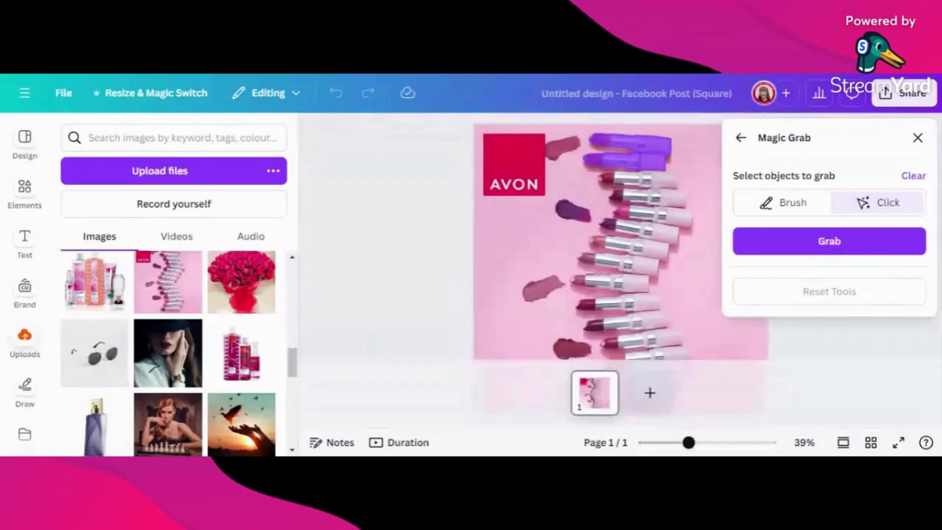
left_click(638, 179)
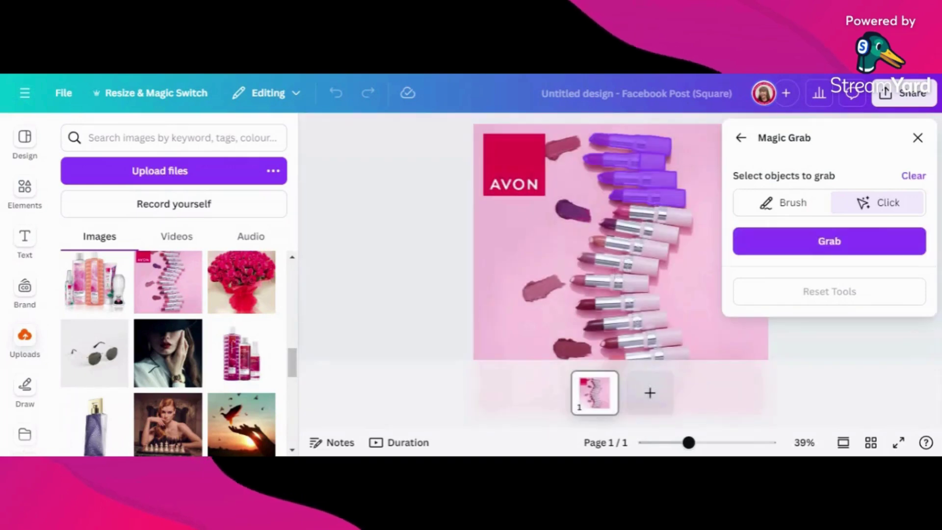
left_click(620, 270)
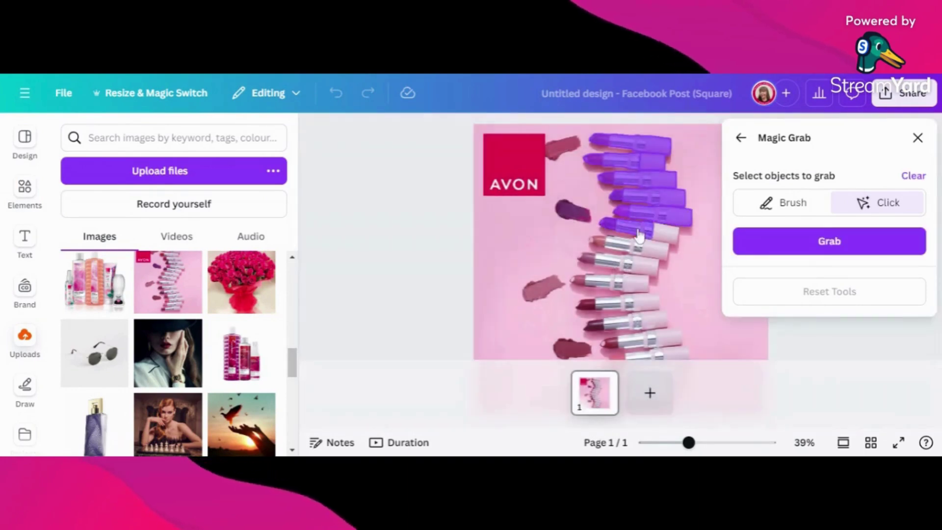
left_click(620, 267)
left_click(619, 240)
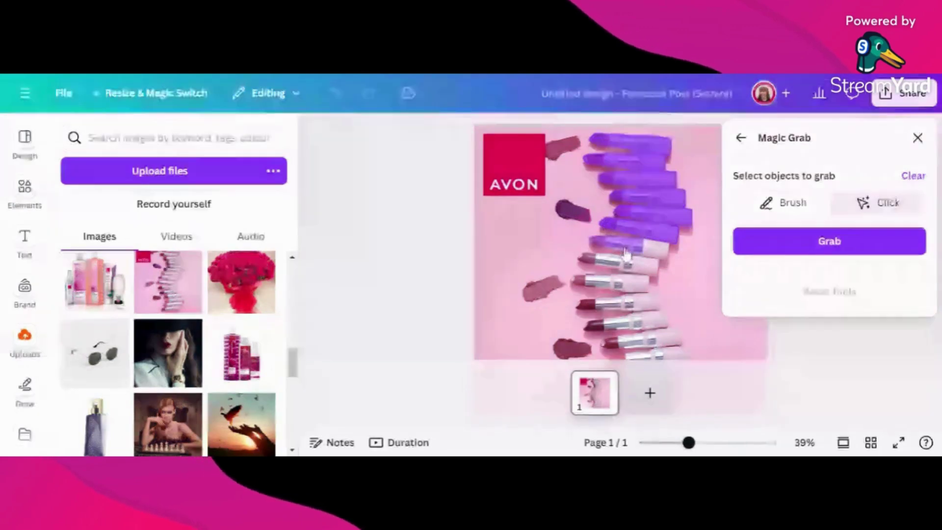
left_click(625, 253)
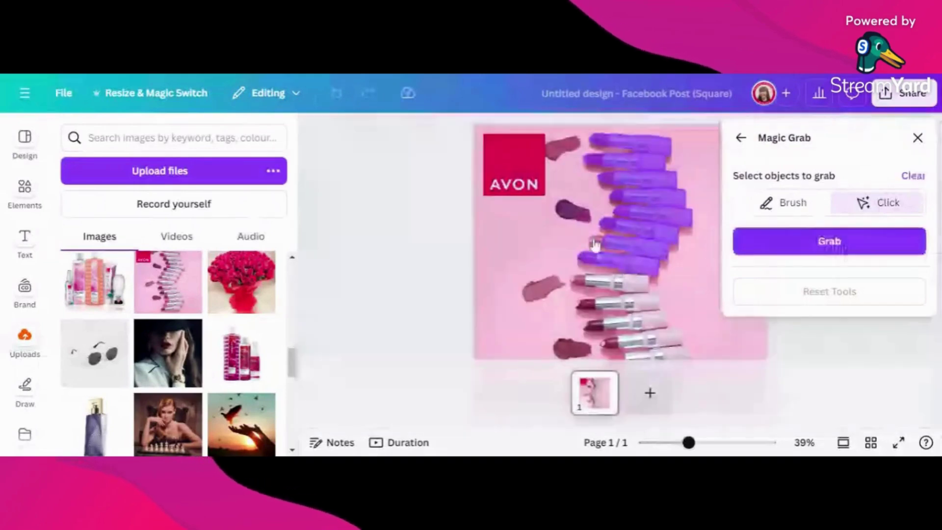
Add the remaining lipsticks down to the bottom one, then run Grab.
left_click(597, 287)
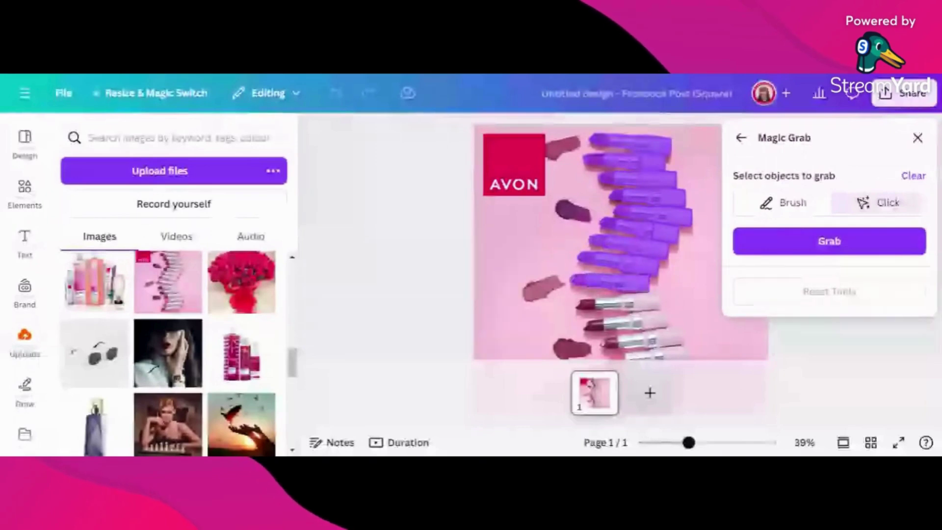
left_click(621, 307)
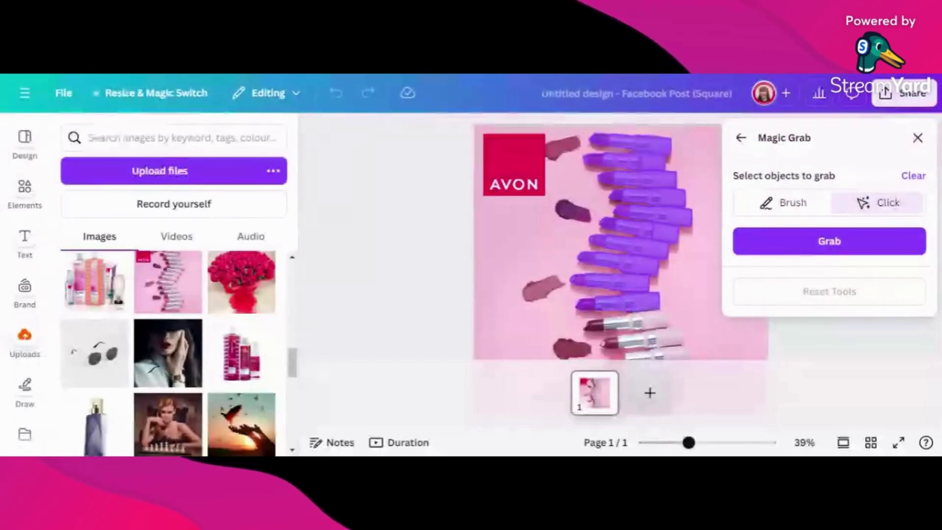
left_click(616, 323)
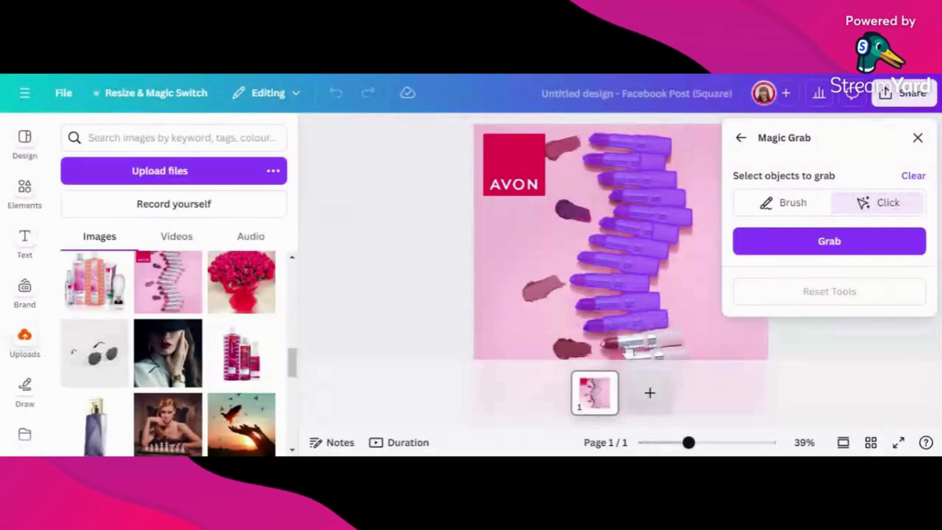
left_click(629, 349)
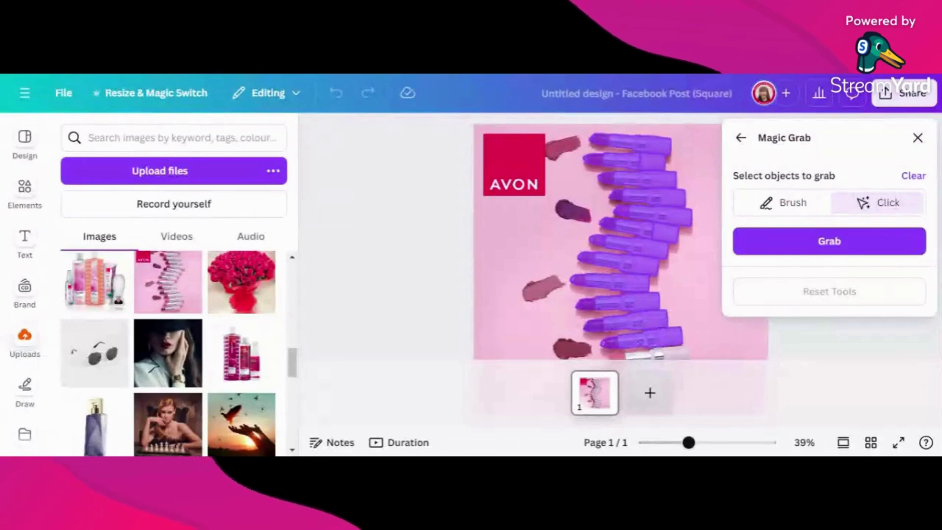
left_click(806, 245)
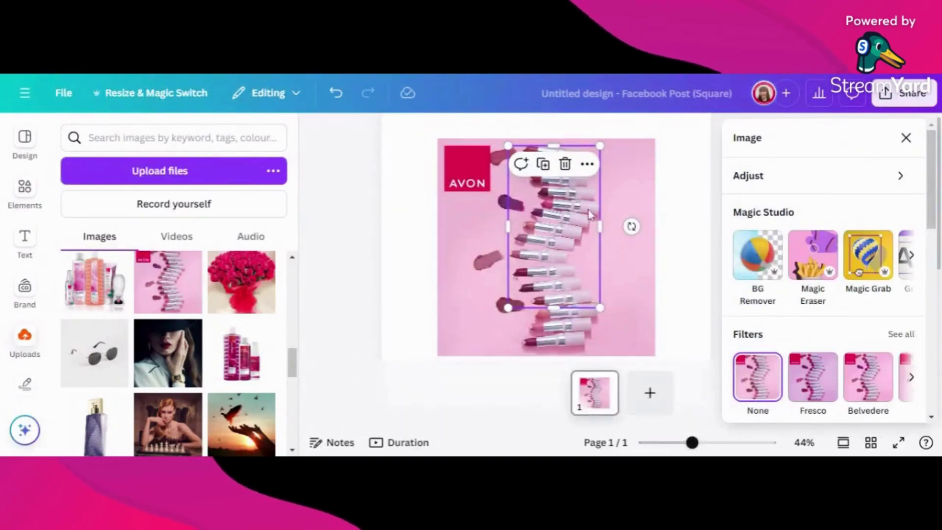
Move the grabbed lipsticks to the right edge and delete the pink AVON background photo.
left_click_drag(555, 214, 660, 203)
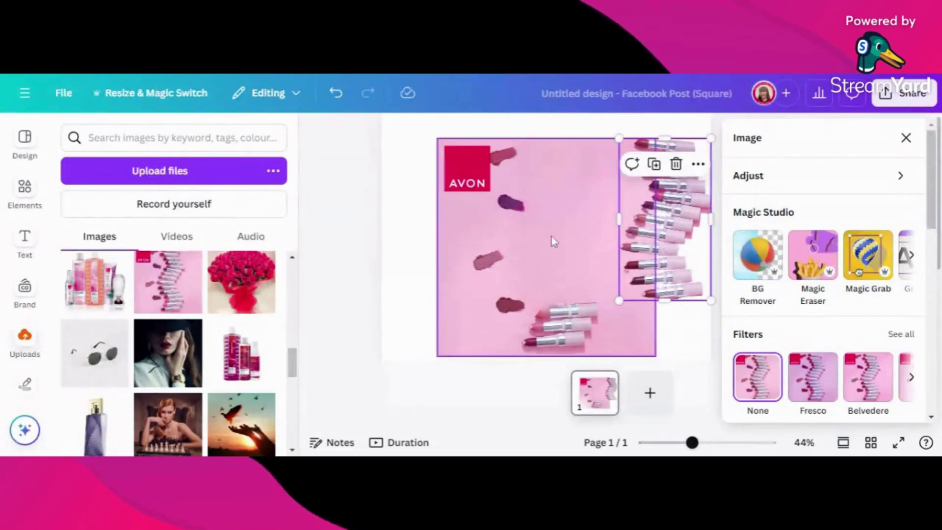
left_click(551, 237)
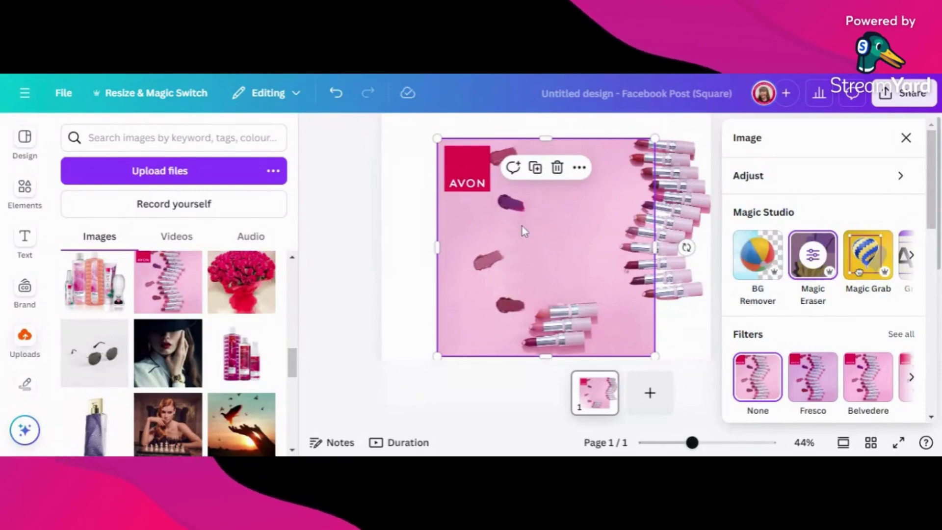
key("Delete")
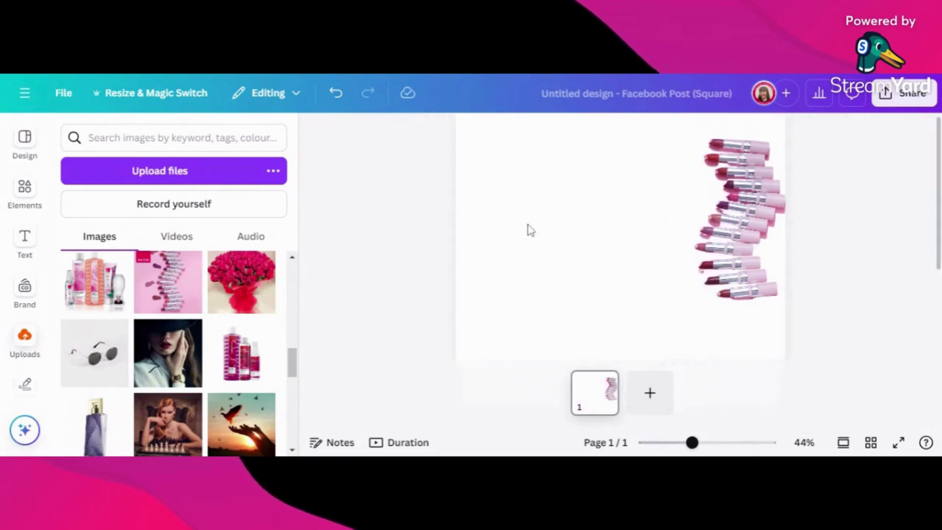
Rotate the lipsticks to about 103° into a horizontal row, enlarge, and center them; zoom to 28%.
left_click_drag(780, 233, 644, 295)
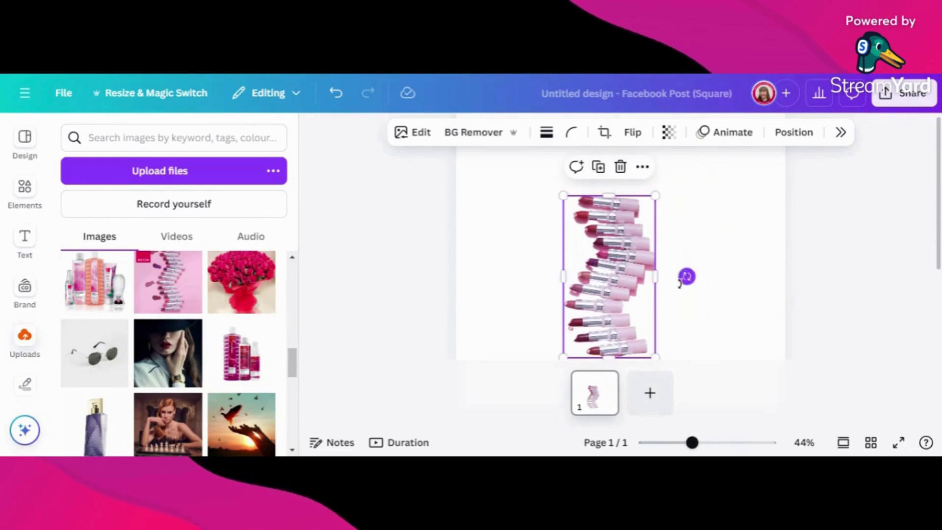
left_click_drag(680, 282, 610, 326)
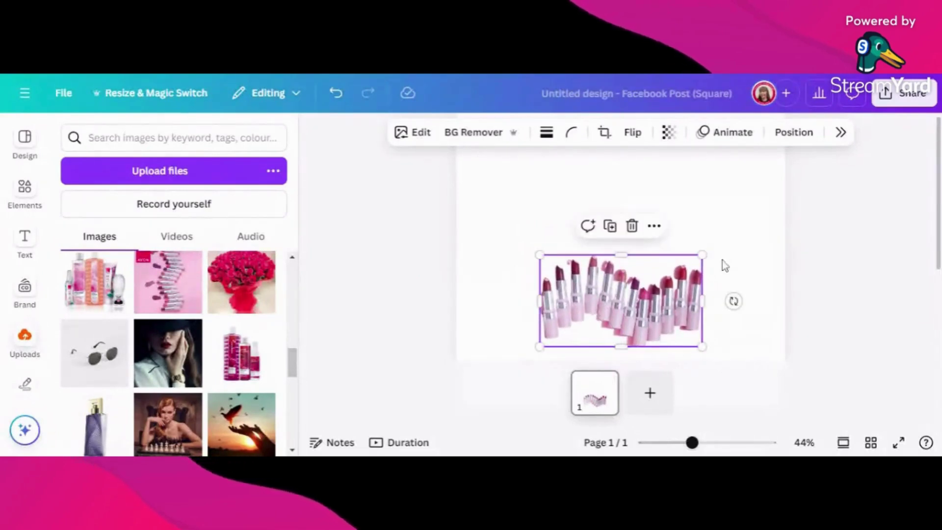
left_click_drag(701, 255, 812, 192)
left_click_drag(718, 272, 638, 294)
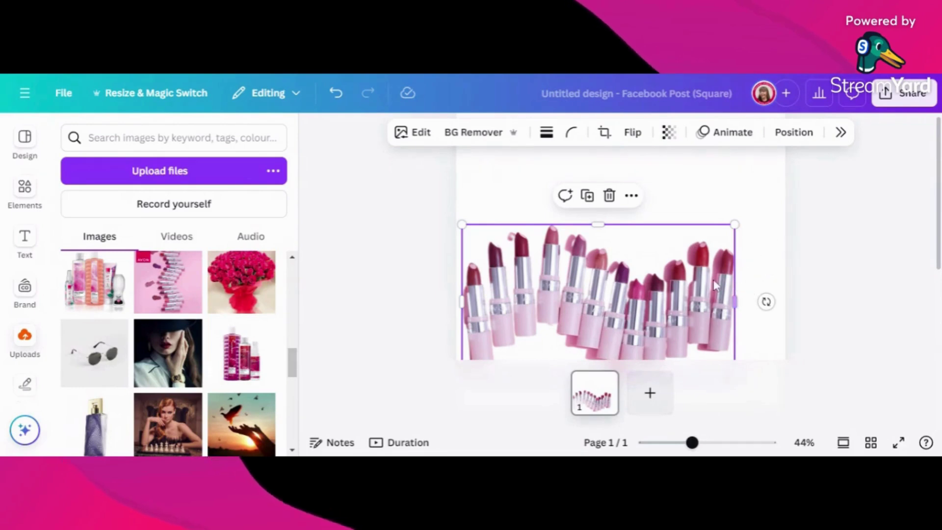
left_click_drag(629, 288, 645, 265)
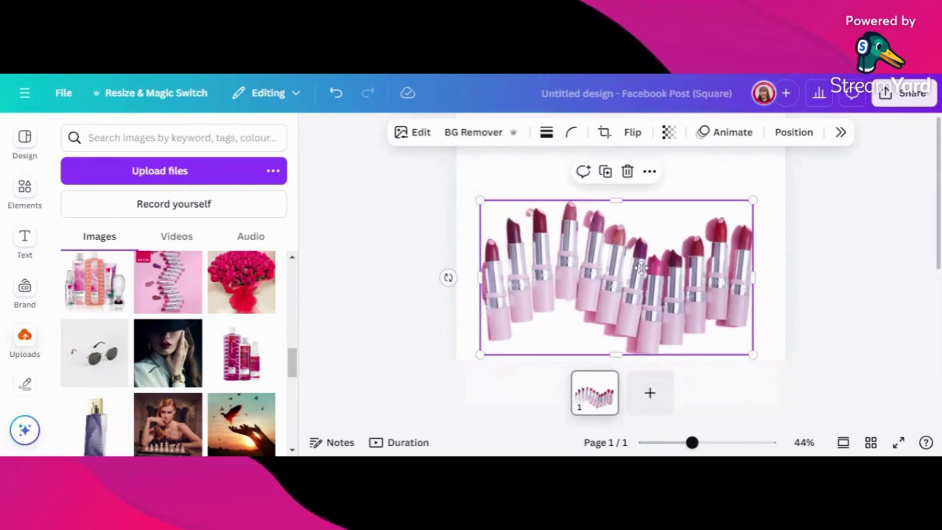
left_click_drag(570, 203, 571, 272)
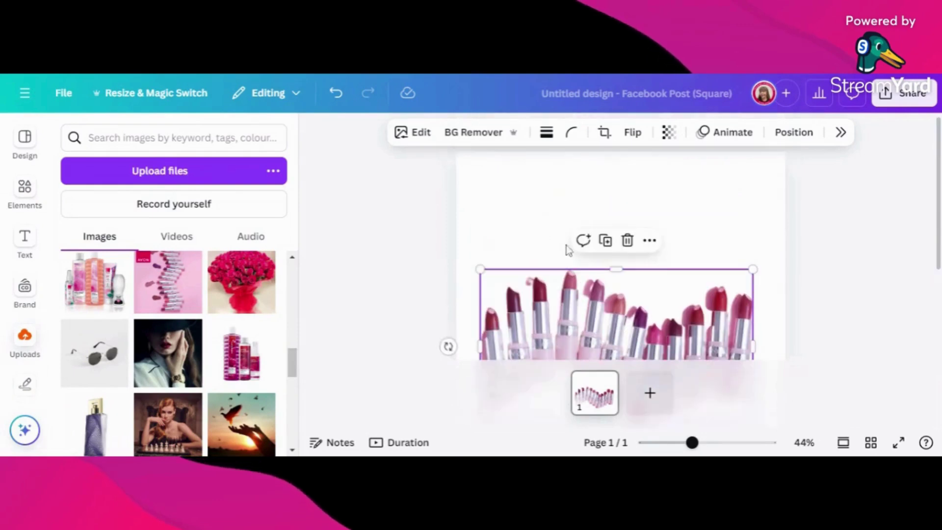
left_click_drag(692, 443, 677, 442)
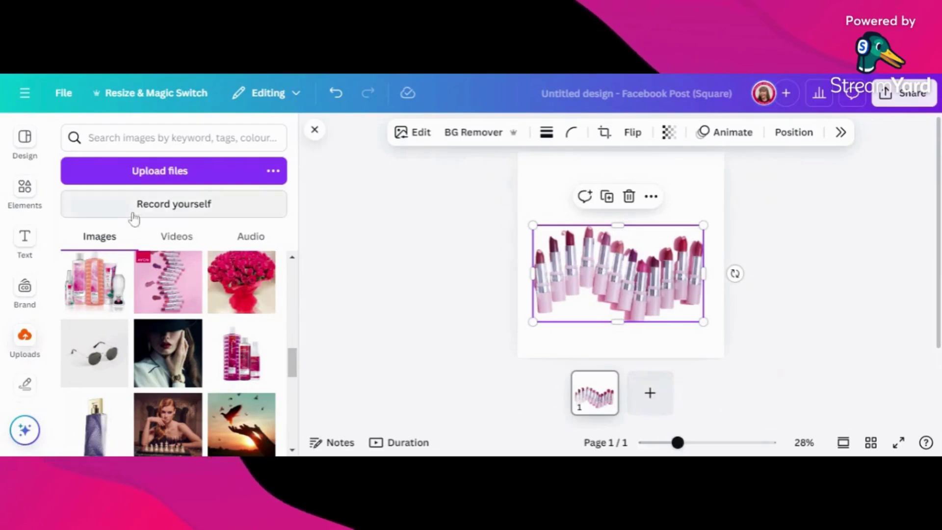
Search the Elements library for 'pink sunset background'.
left_click(25, 192)
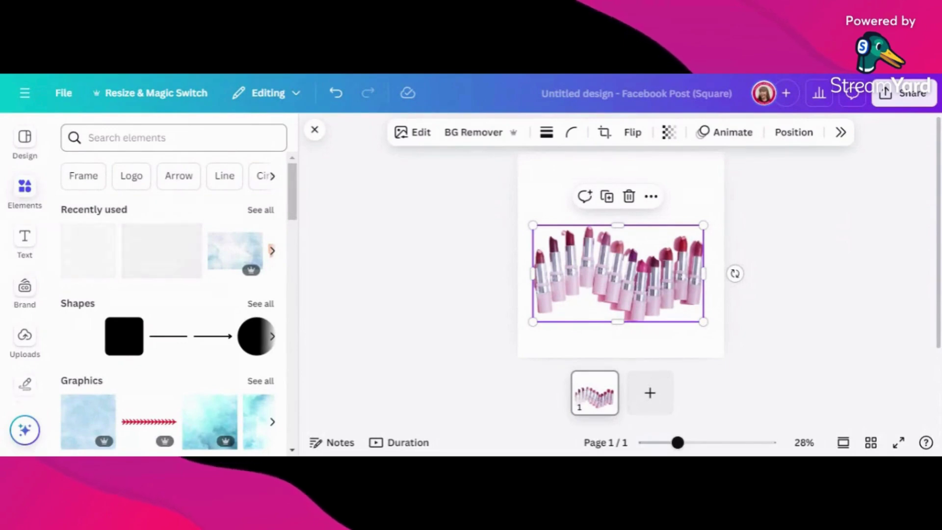
left_click(128, 137)
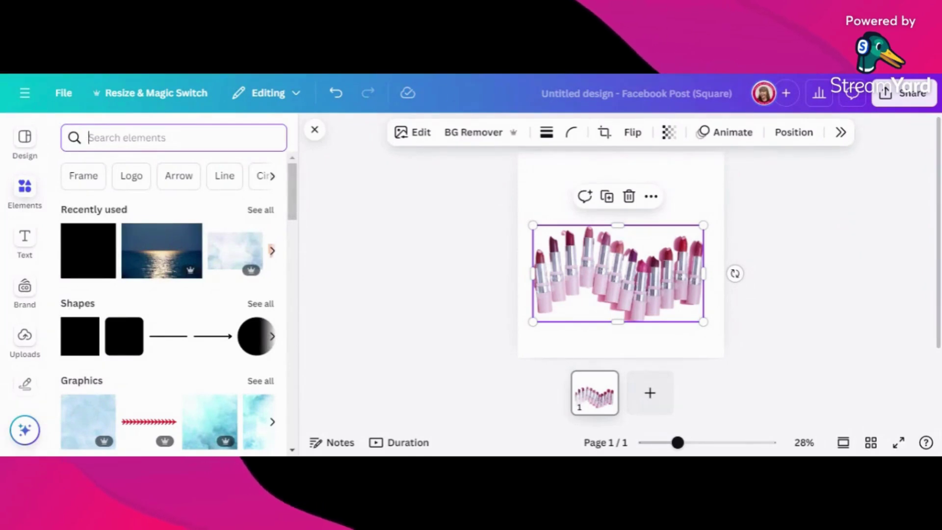
type("pink sun")
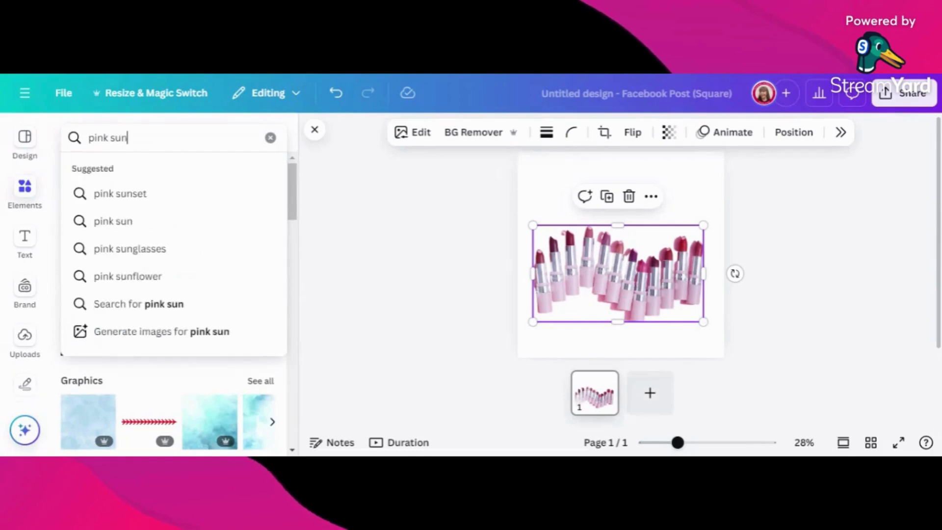
type("set bac")
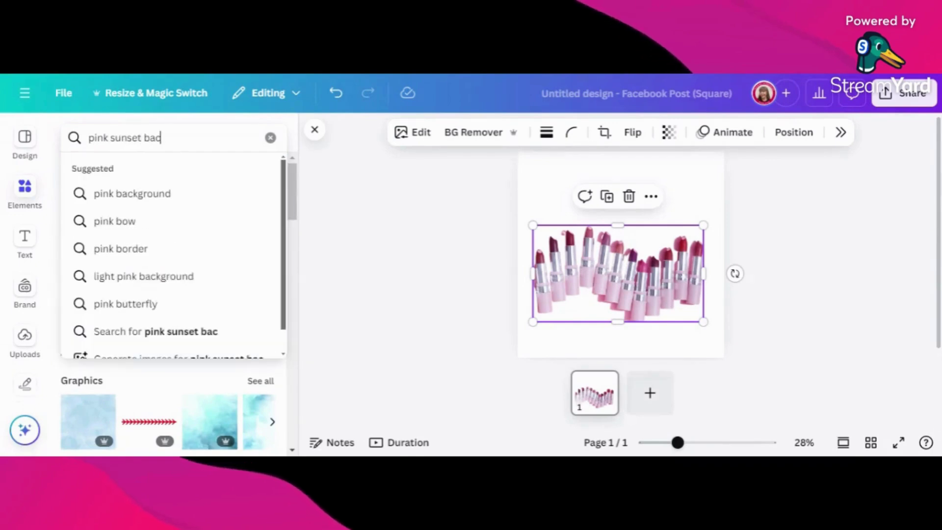
type("kground")
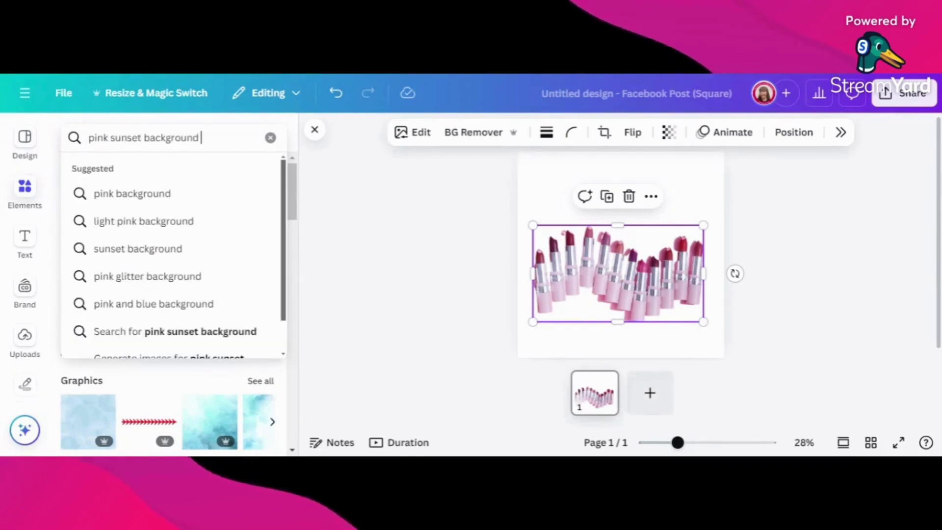
key("Return")
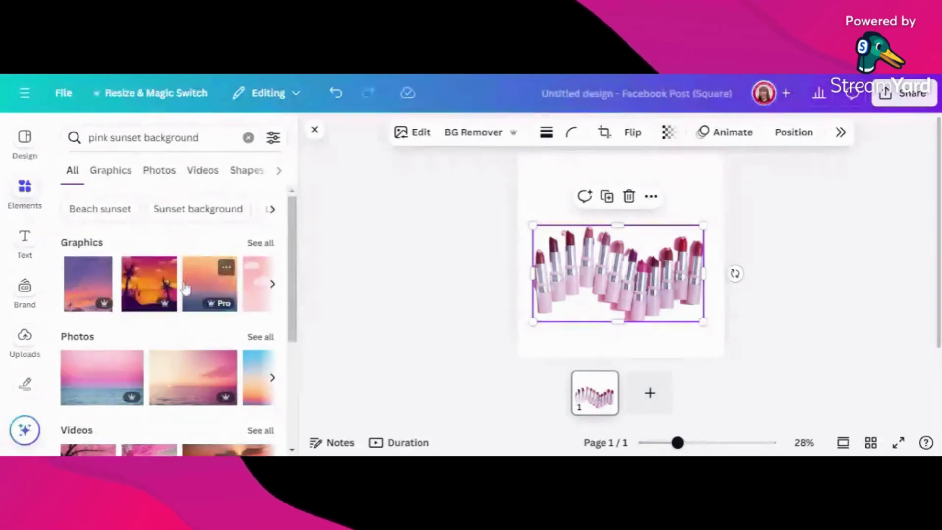
Set the 39.0s pink sunset video as the page background behind the lipsticks.
scroll(220, 336, "down", 3)
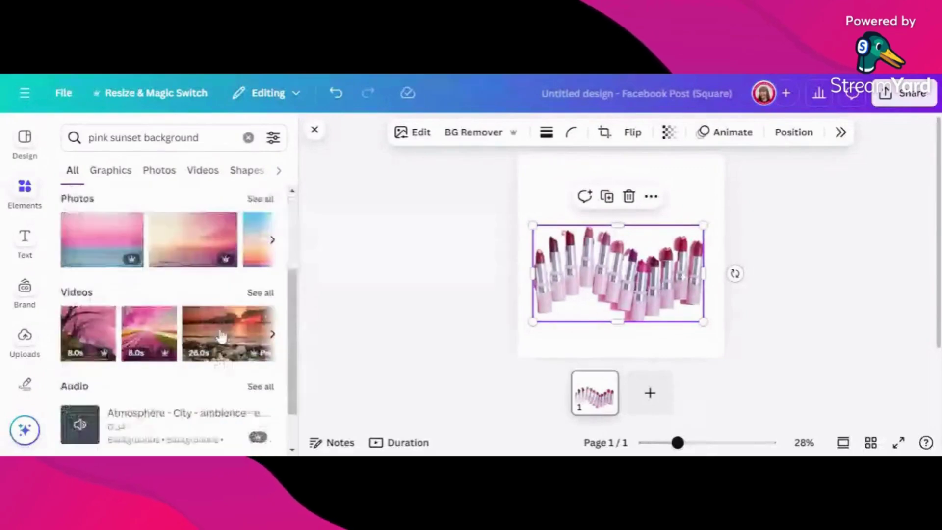
left_click(263, 292)
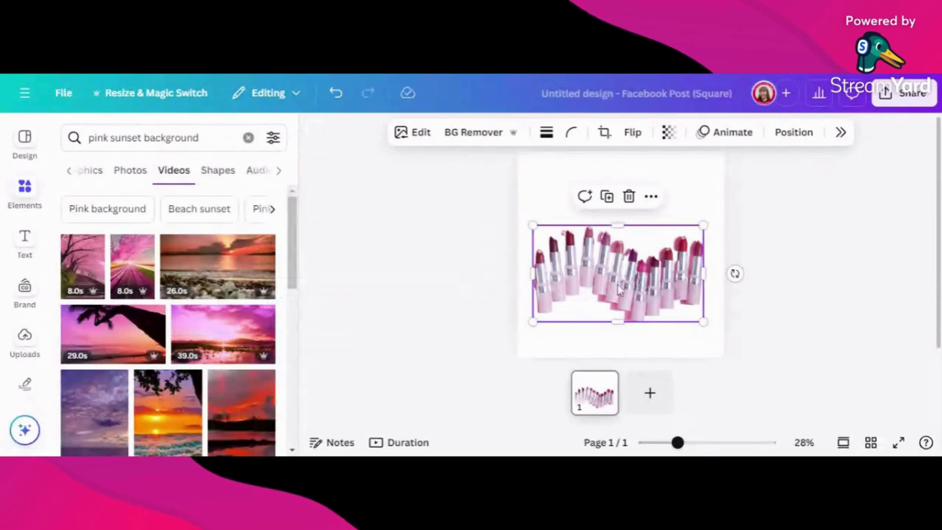
left_click_drag(619, 290, 620, 313)
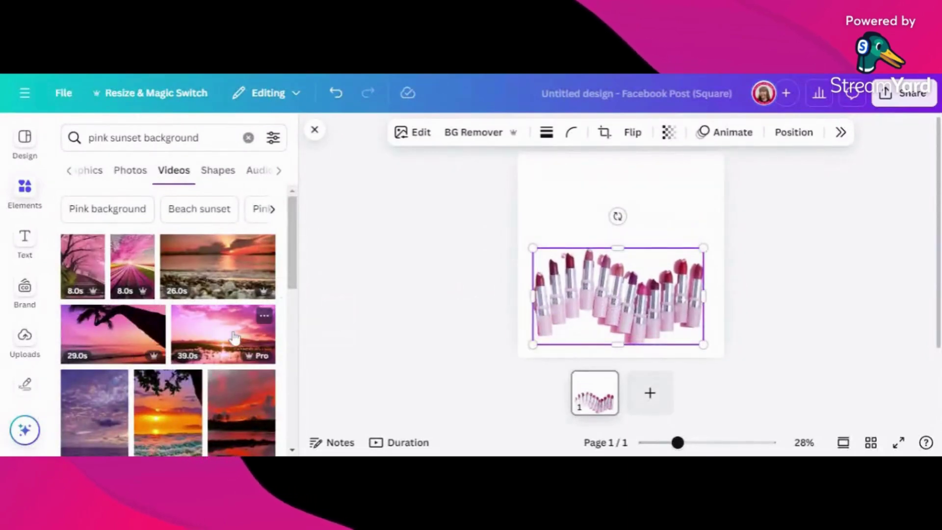
left_click(234, 338)
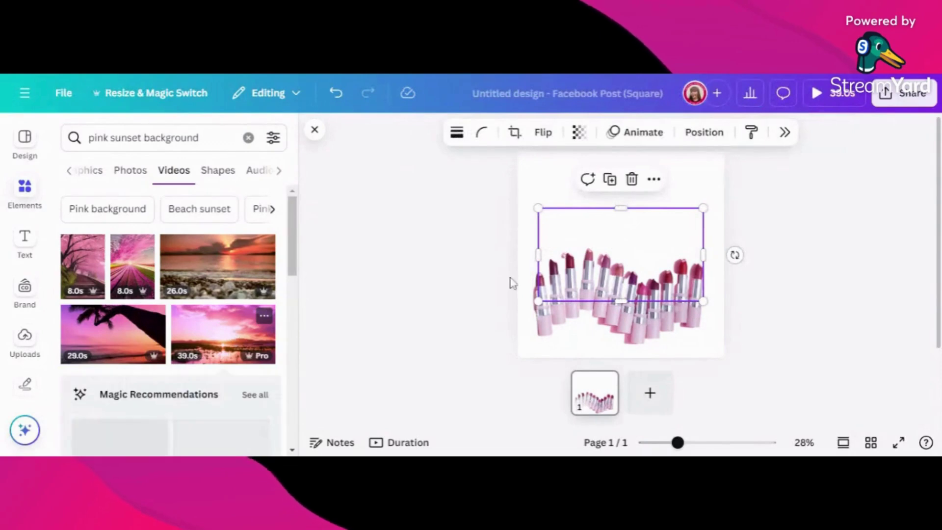
right_click(645, 260)
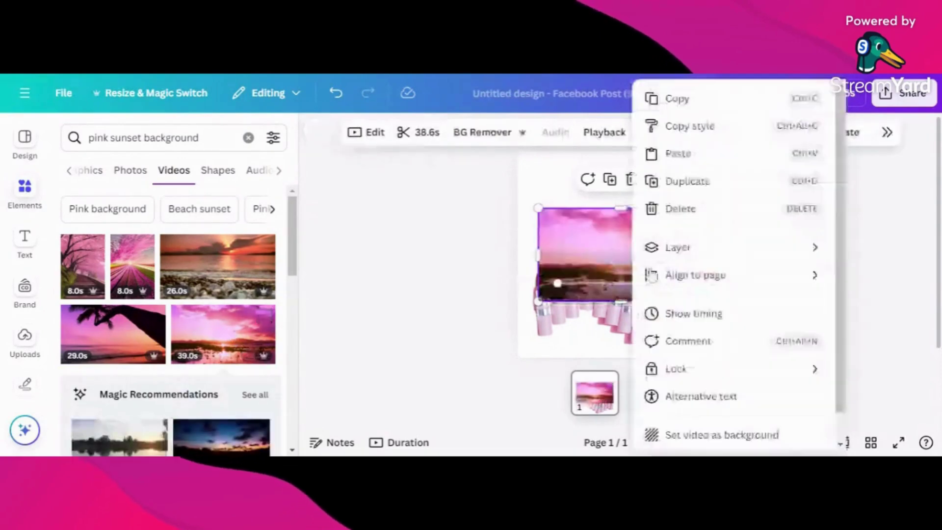
left_click(681, 441)
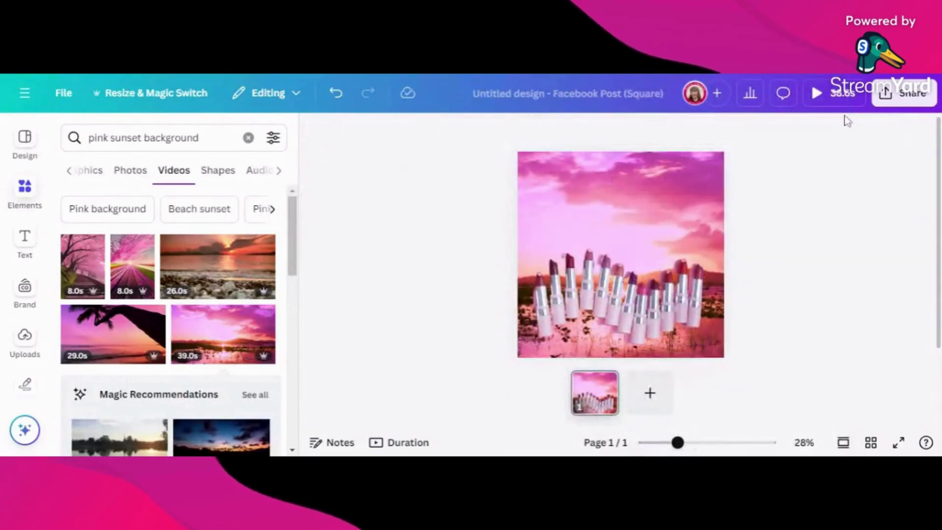
left_click(840, 95)
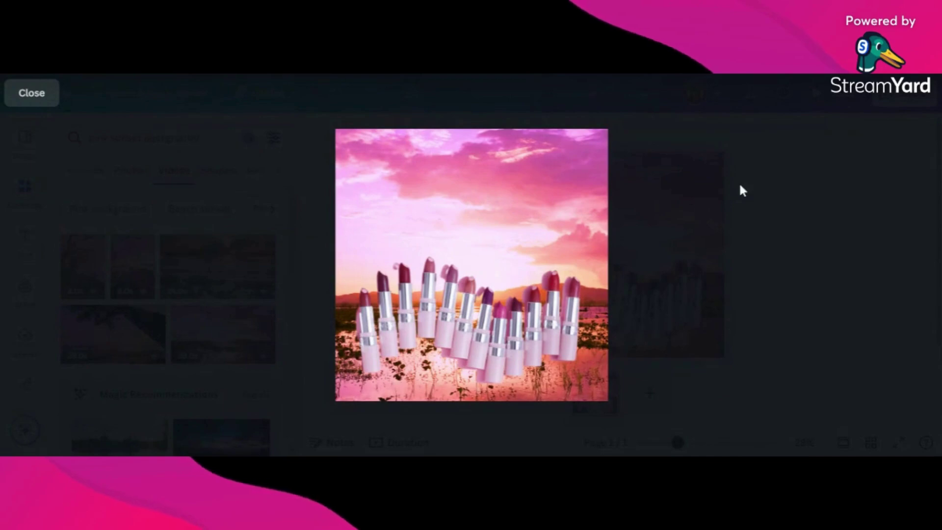
key("Escape")
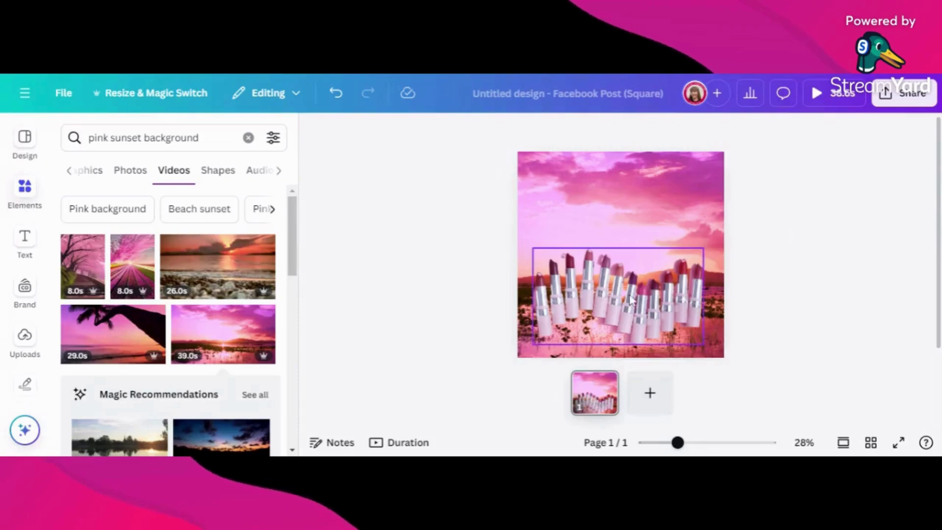
Drag the lipstick row down so its bottom meets the page's lower edge.
left_click_drag(632, 300, 633, 327)
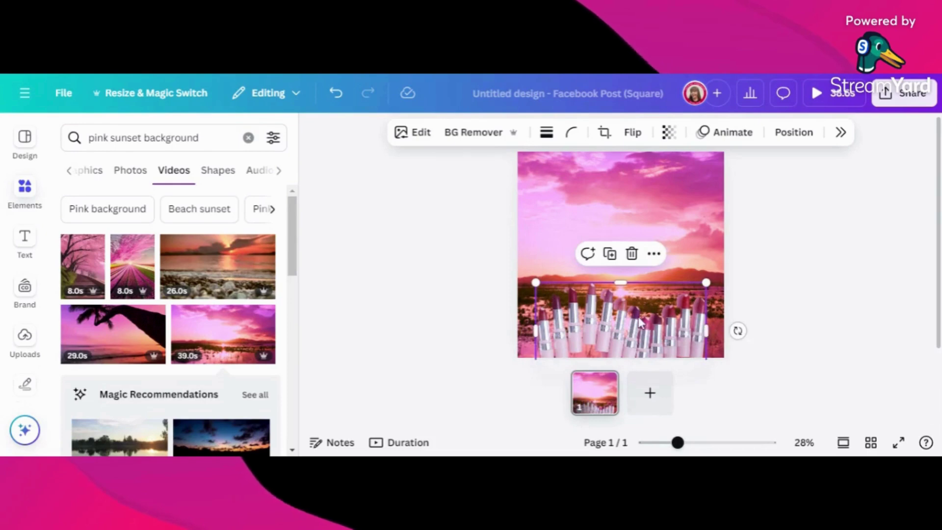